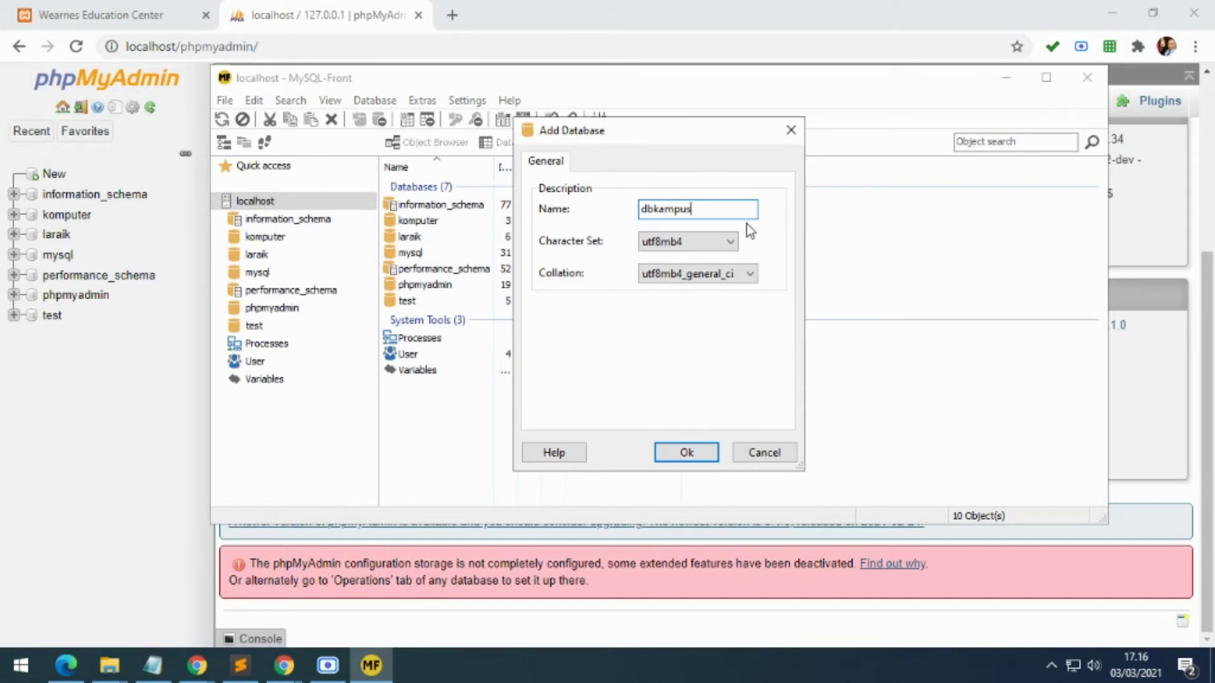
Step: Finish creating the dbkampus database, open it and dismiss the meeting notification
left_click(703, 450)
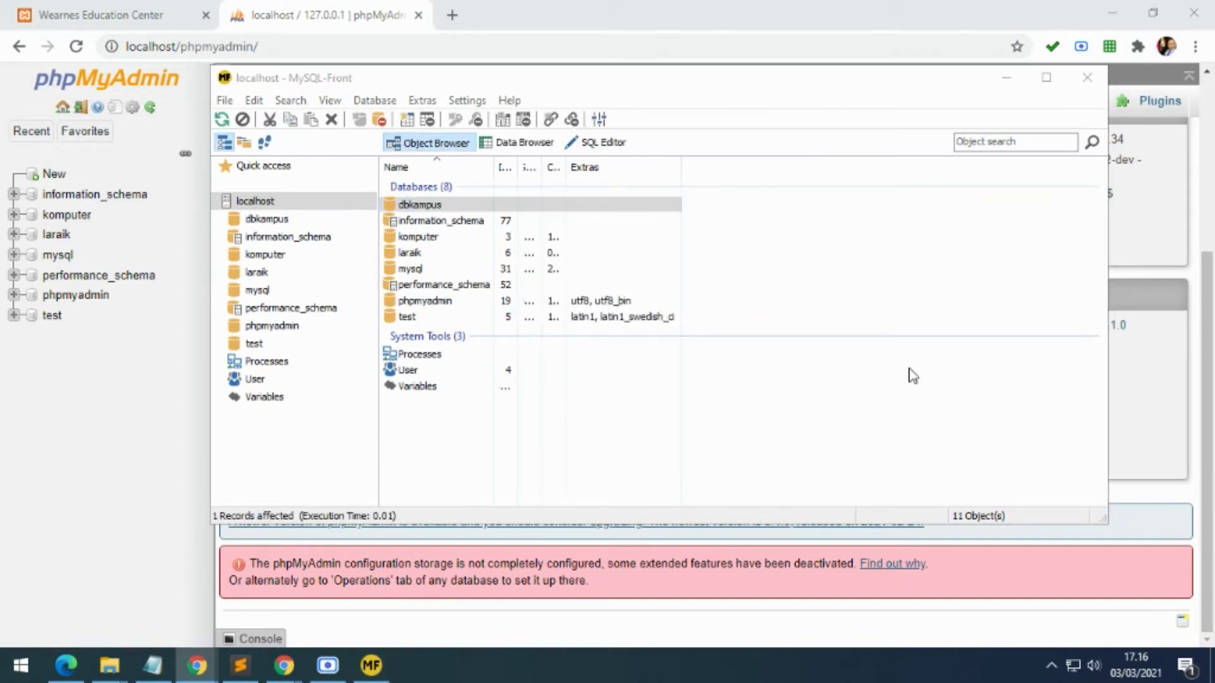
left_click(272, 223)
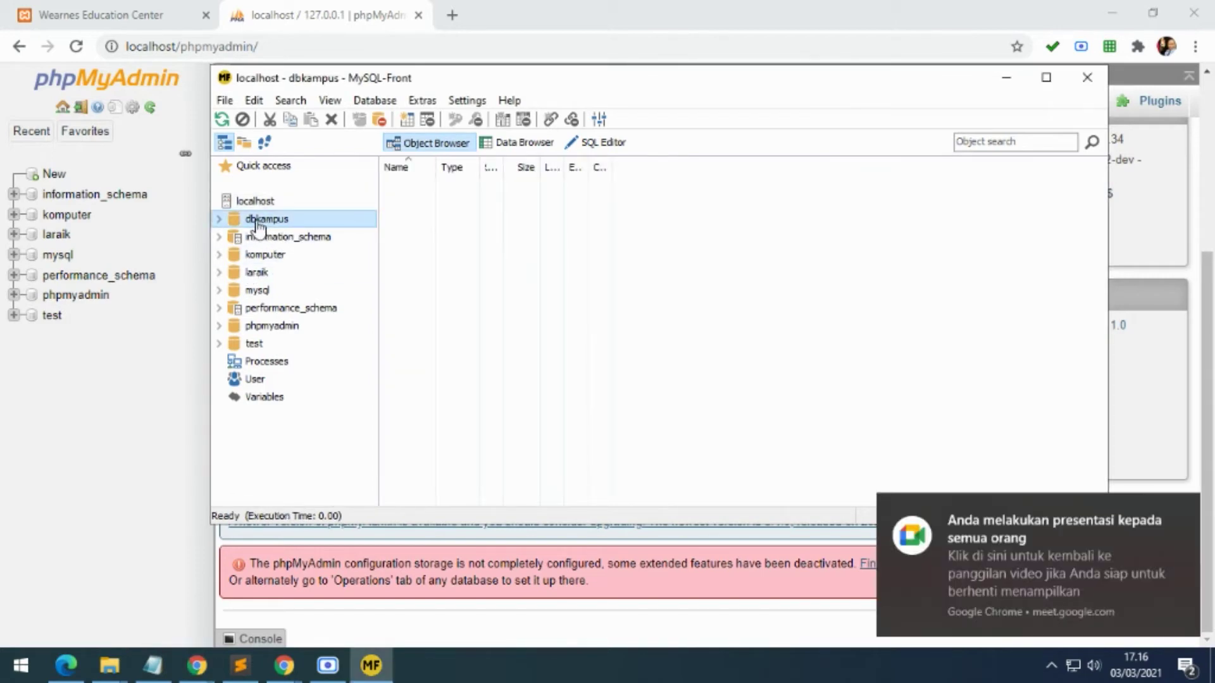
left_click(1175, 500)
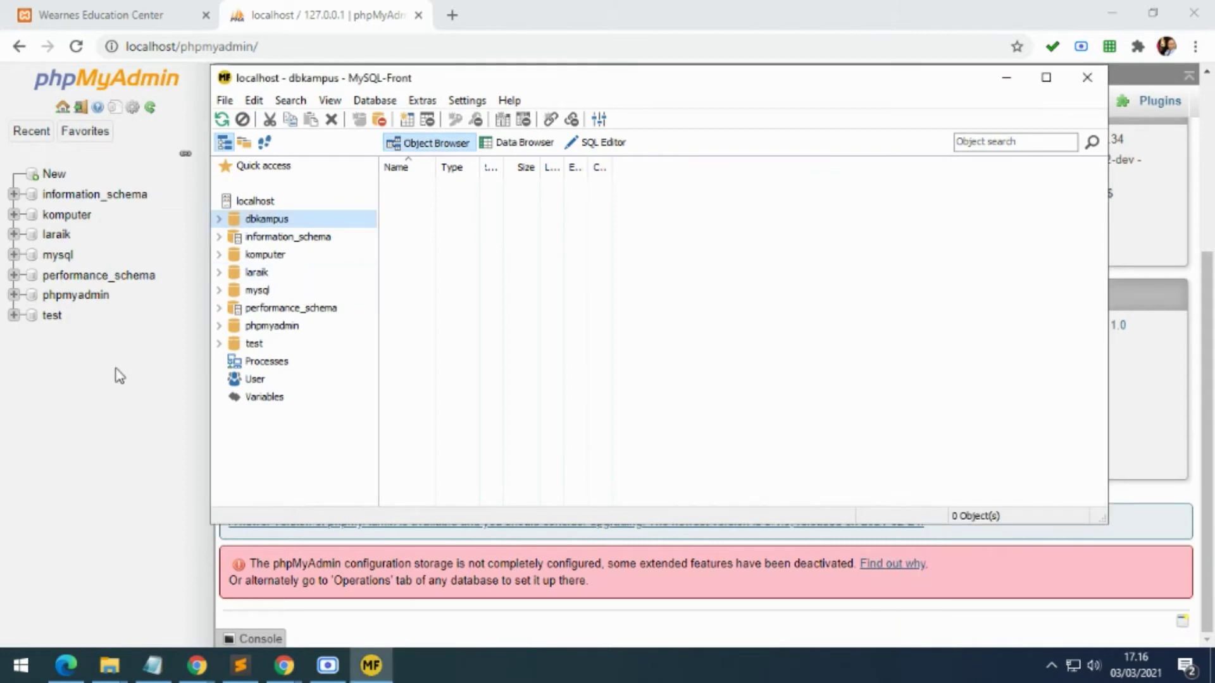
Step: Switch to phpMyAdmin in Chrome, refresh the page to check the database list for dbkampus, and return to MySQL-Front
left_click(115, 366)
left_click(76, 46)
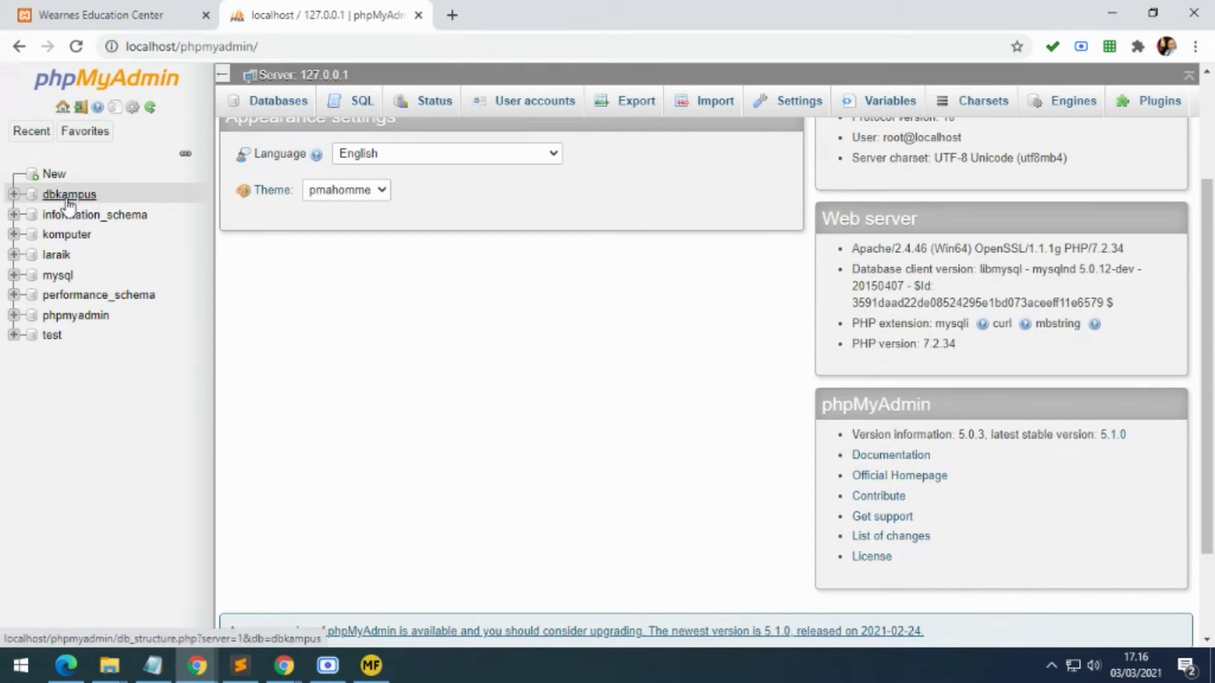
left_click(378, 663)
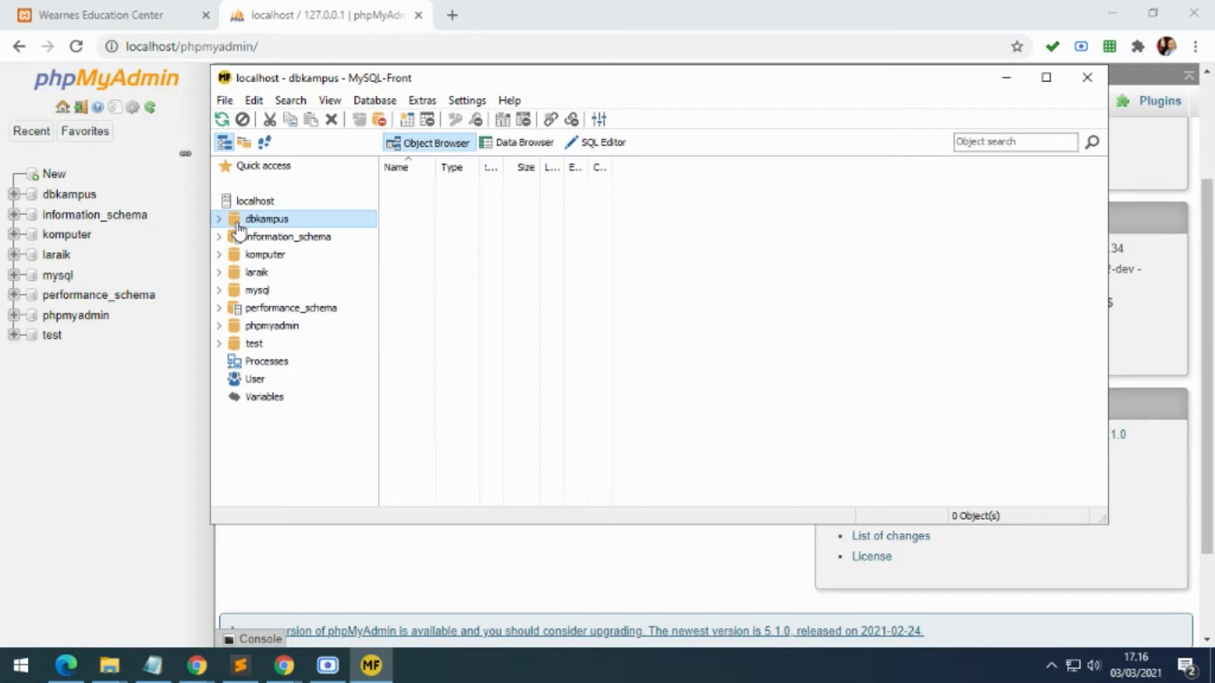
left_click(218, 219)
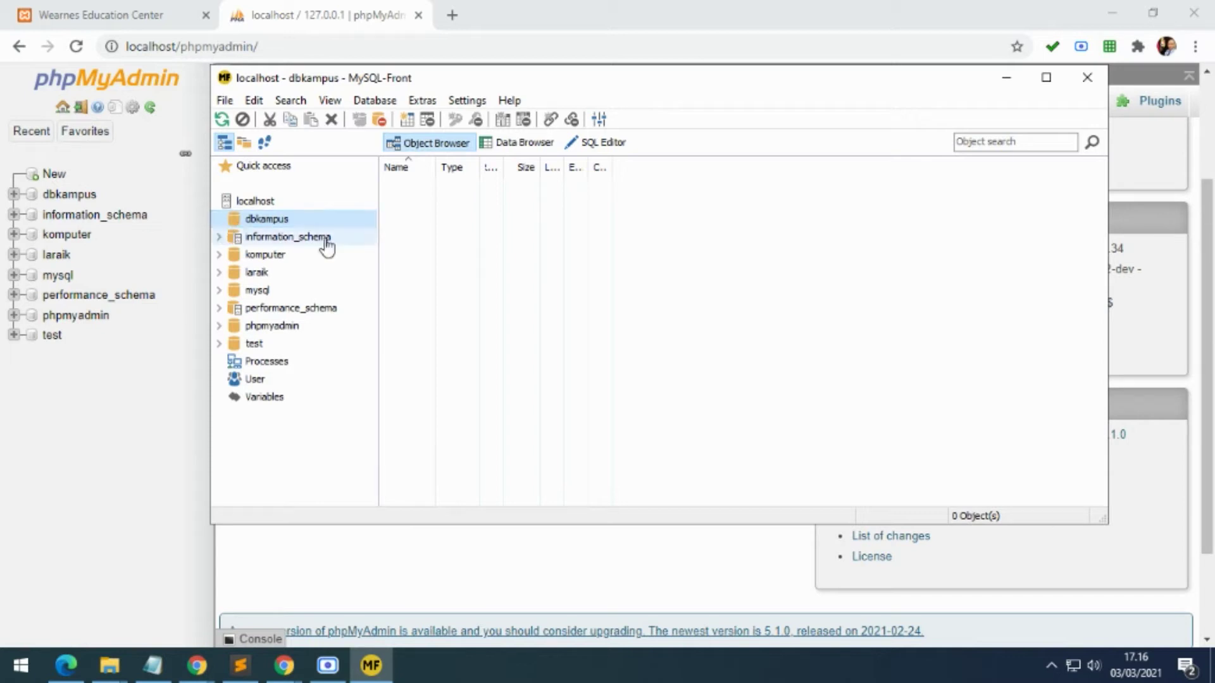
right_click(294, 220)
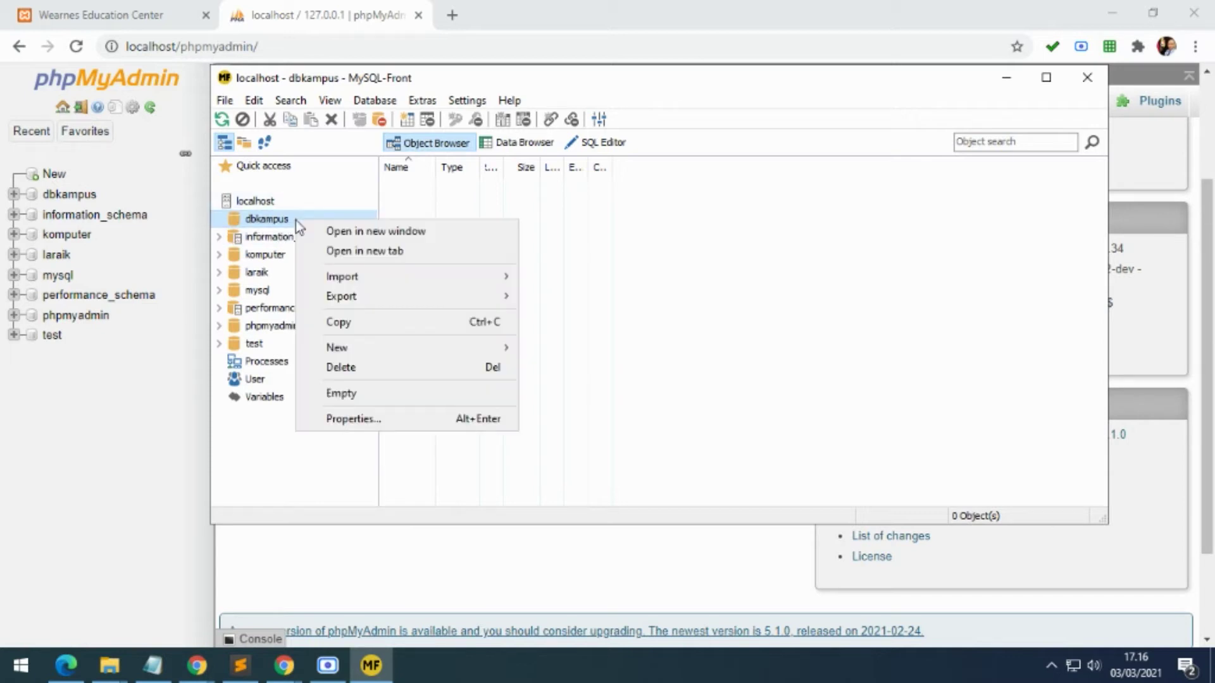
mouse_move(500, 347)
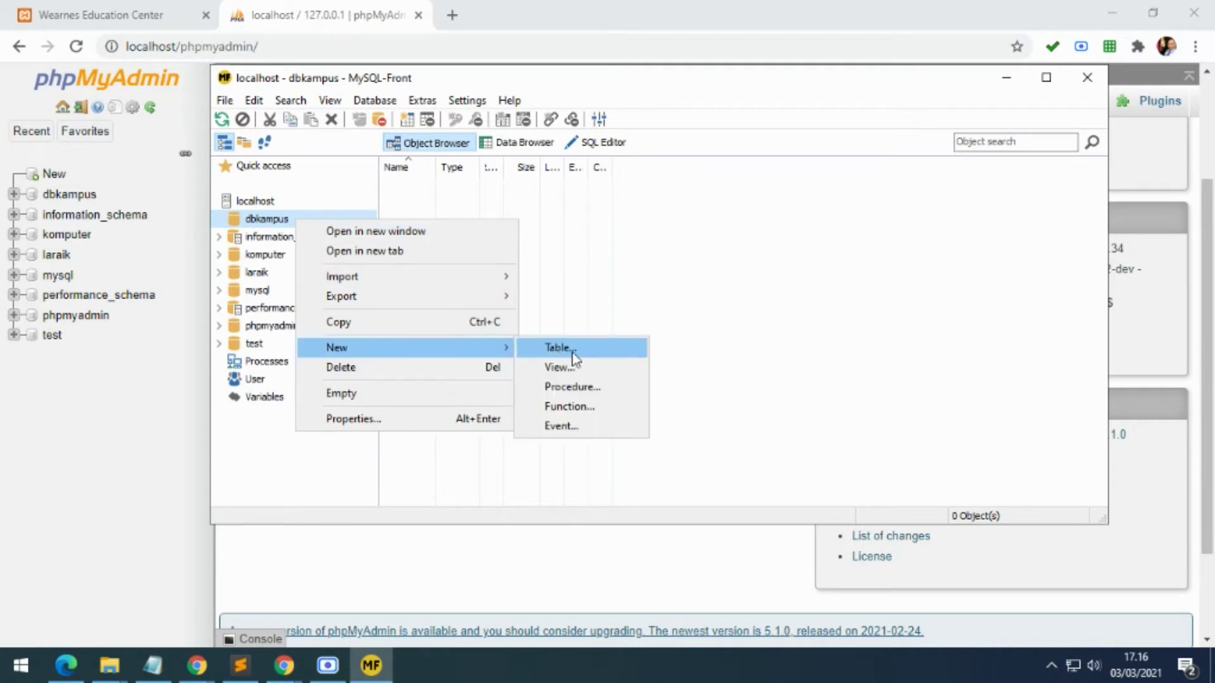
left_click(643, 290)
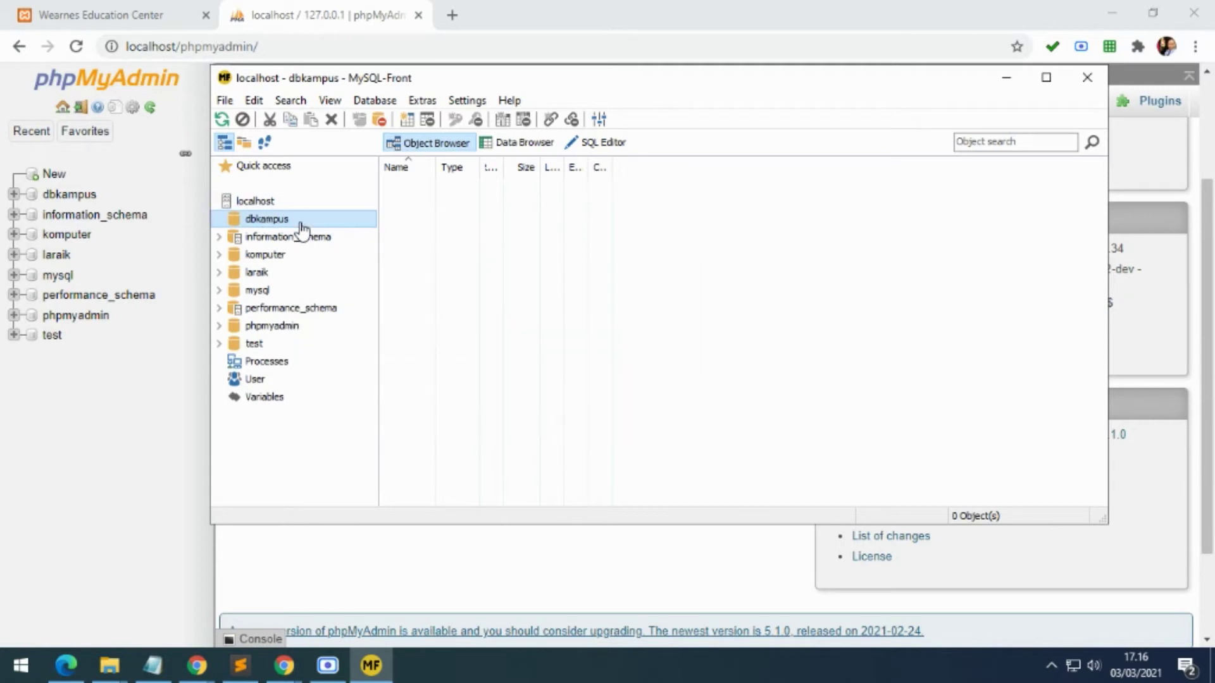
right_click(525, 241)
mouse_move(628, 326)
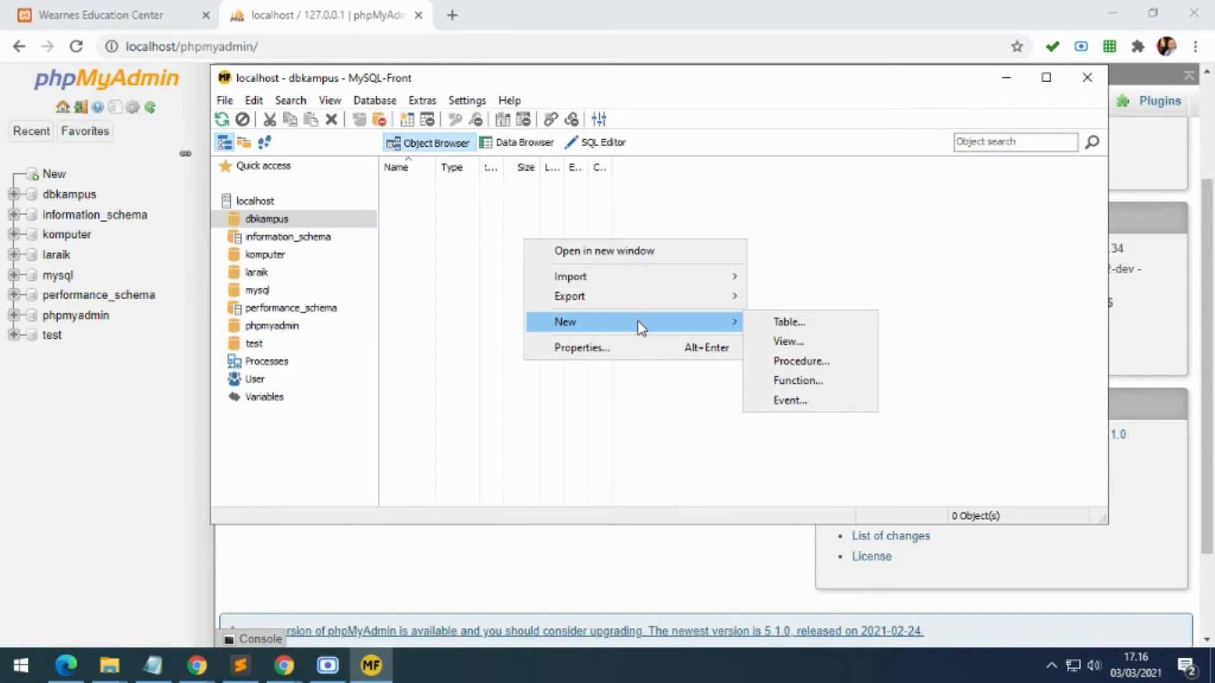
left_click(449, 231)
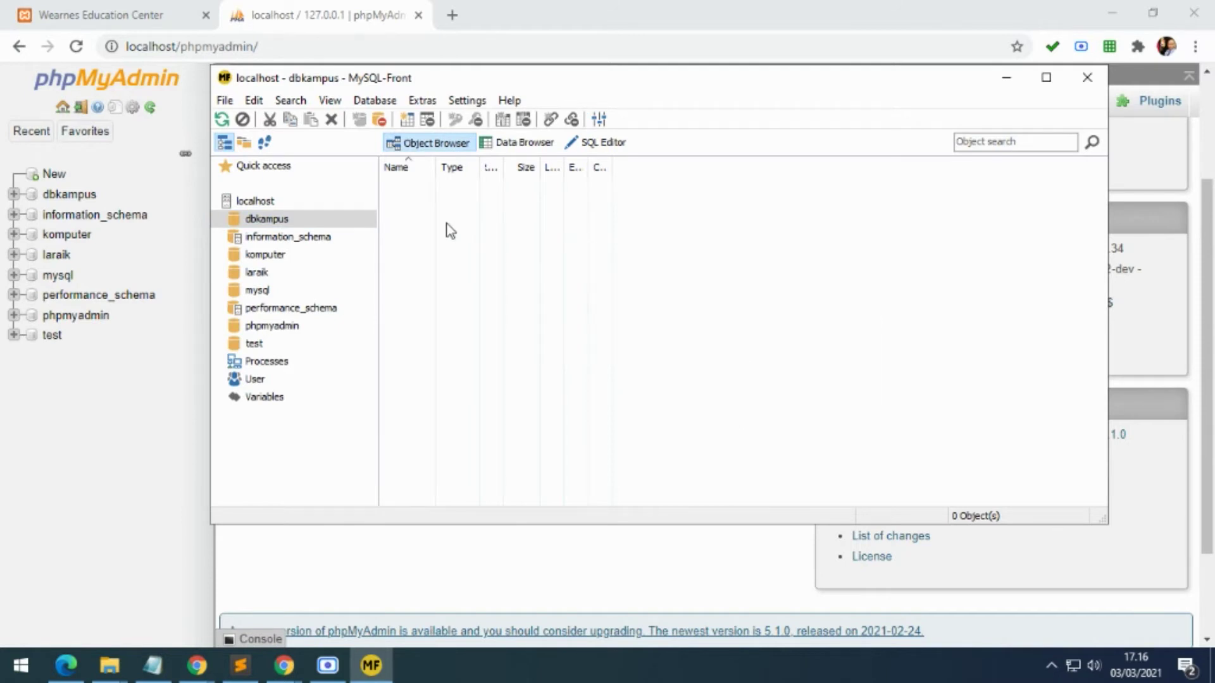
Step: Start a new table in dbkampus, name it tbuser and show the available table types
left_click(406, 121)
left_click_drag(696, 138, 637, 215)
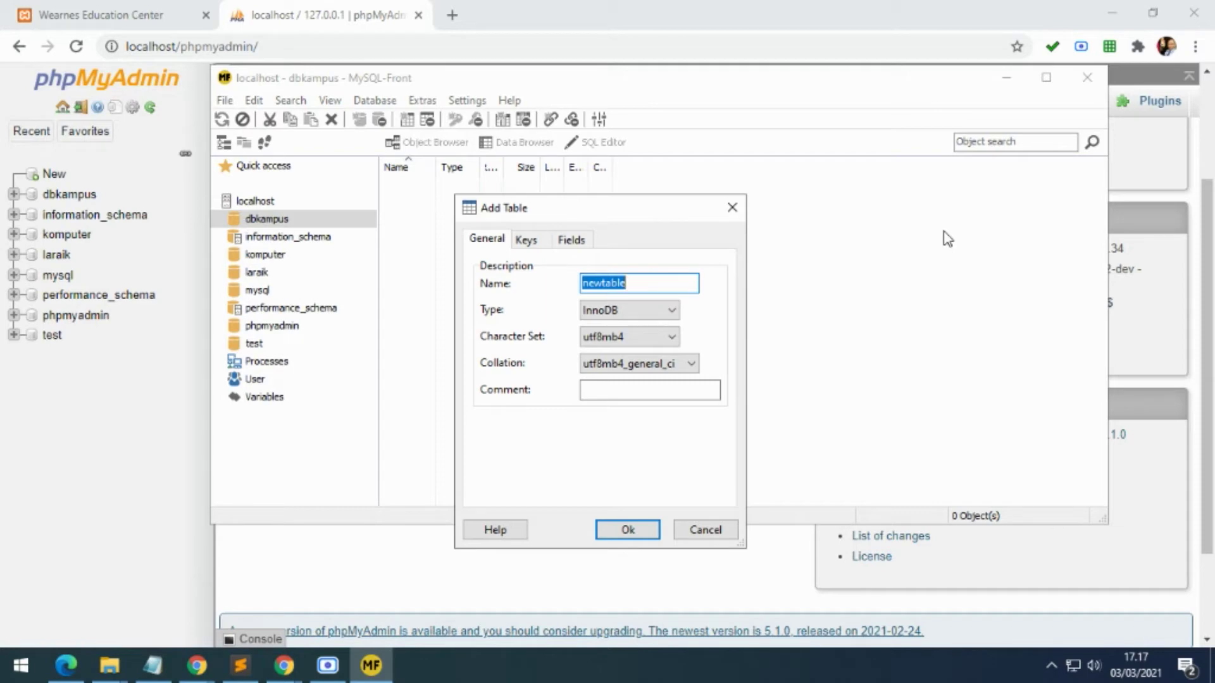
type("tbuser")
left_click(659, 311)
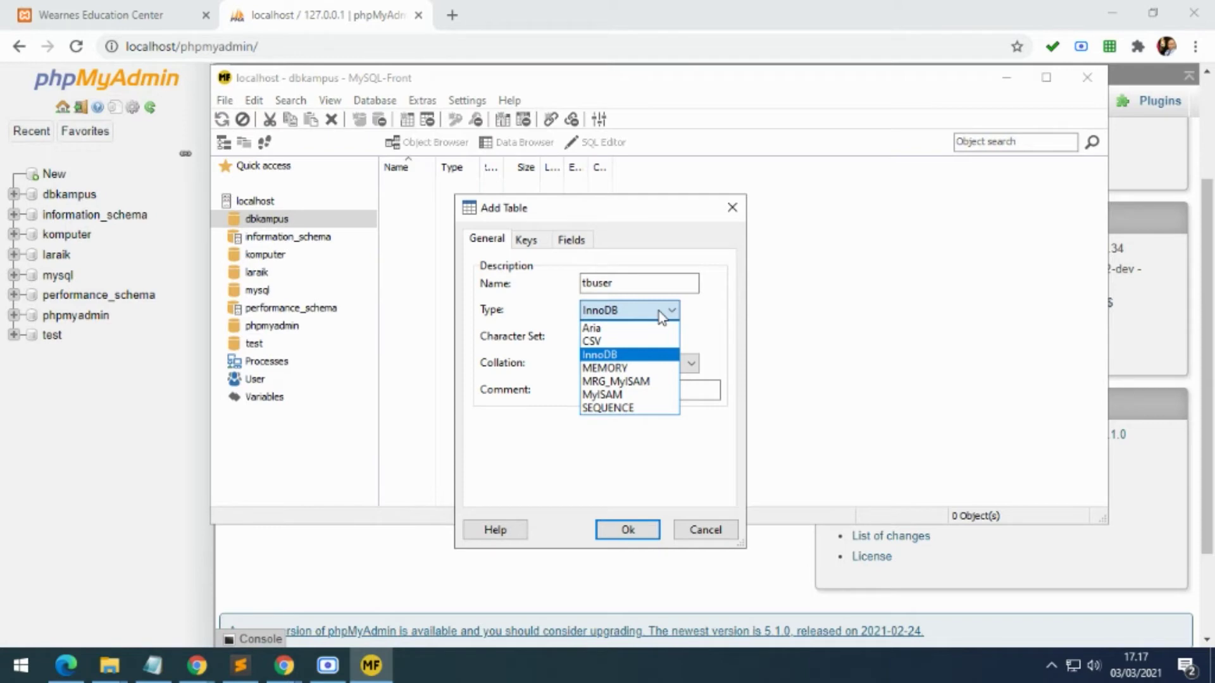
Step: Switch to phpMyAdmin in Chrome and examine the table types used in the laraik database
left_click(168, 445)
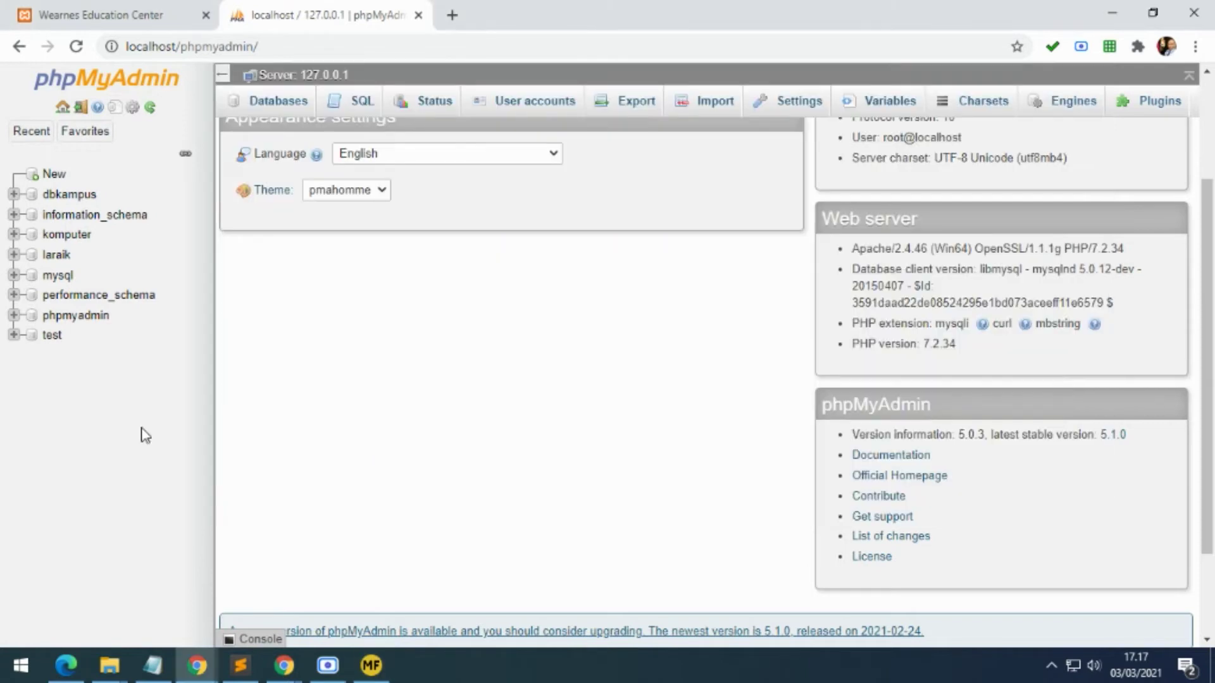
left_click(56, 255)
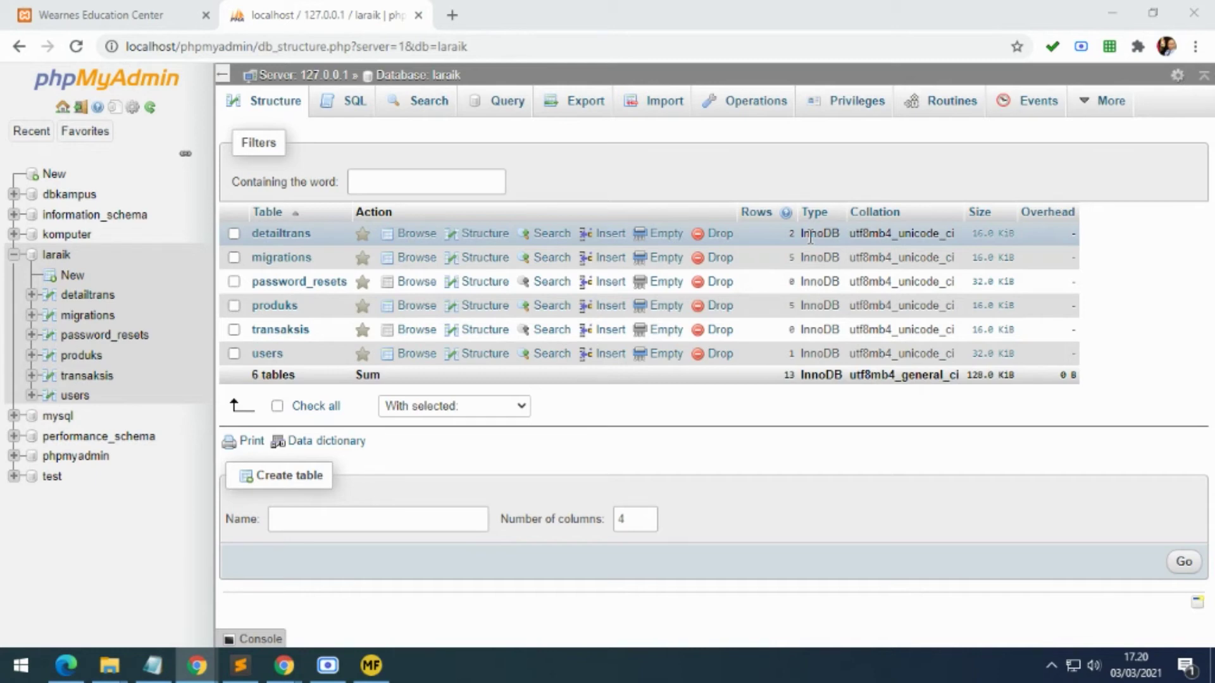
Step: Return to MySQL-Front, set the tbuser table type to MyISAM and create the table
left_click(371, 665)
left_click(629, 310)
left_click(633, 385)
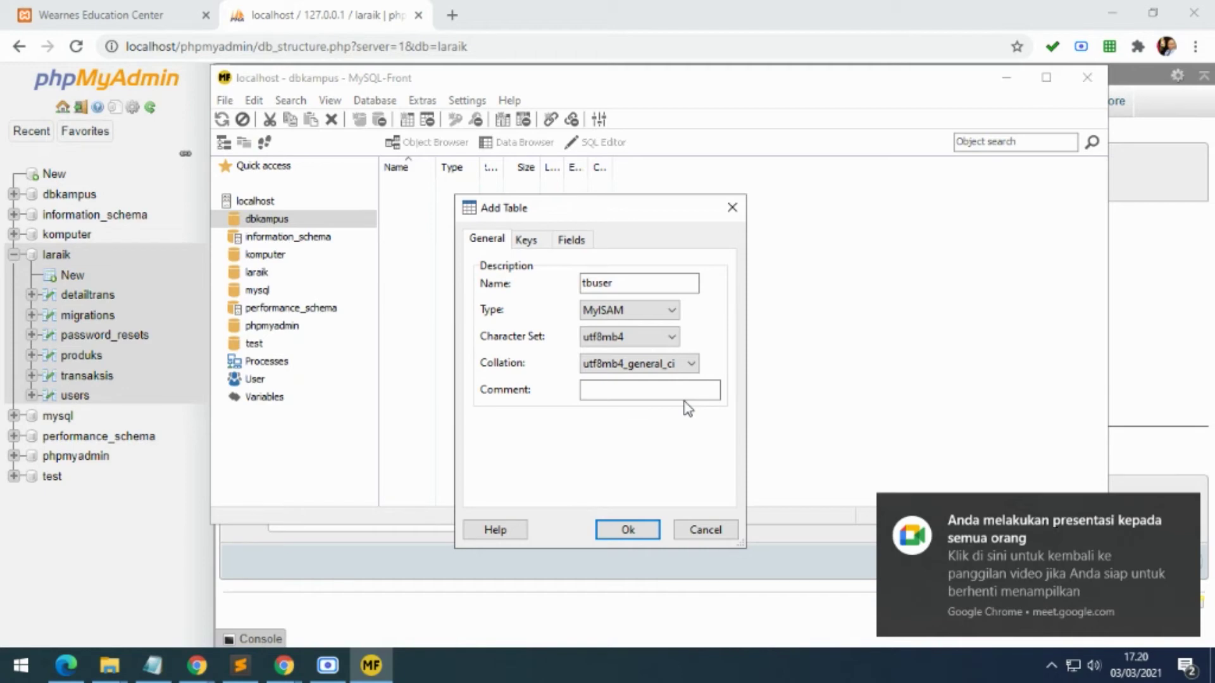
left_click(1178, 507)
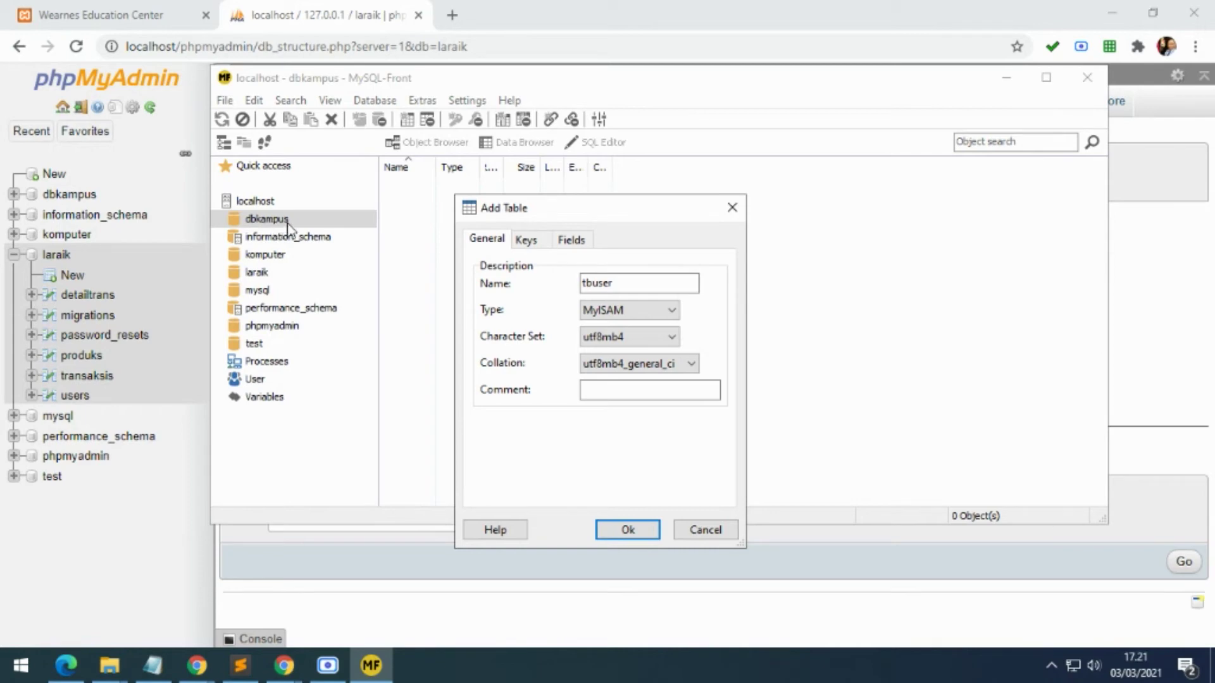
left_click(624, 529)
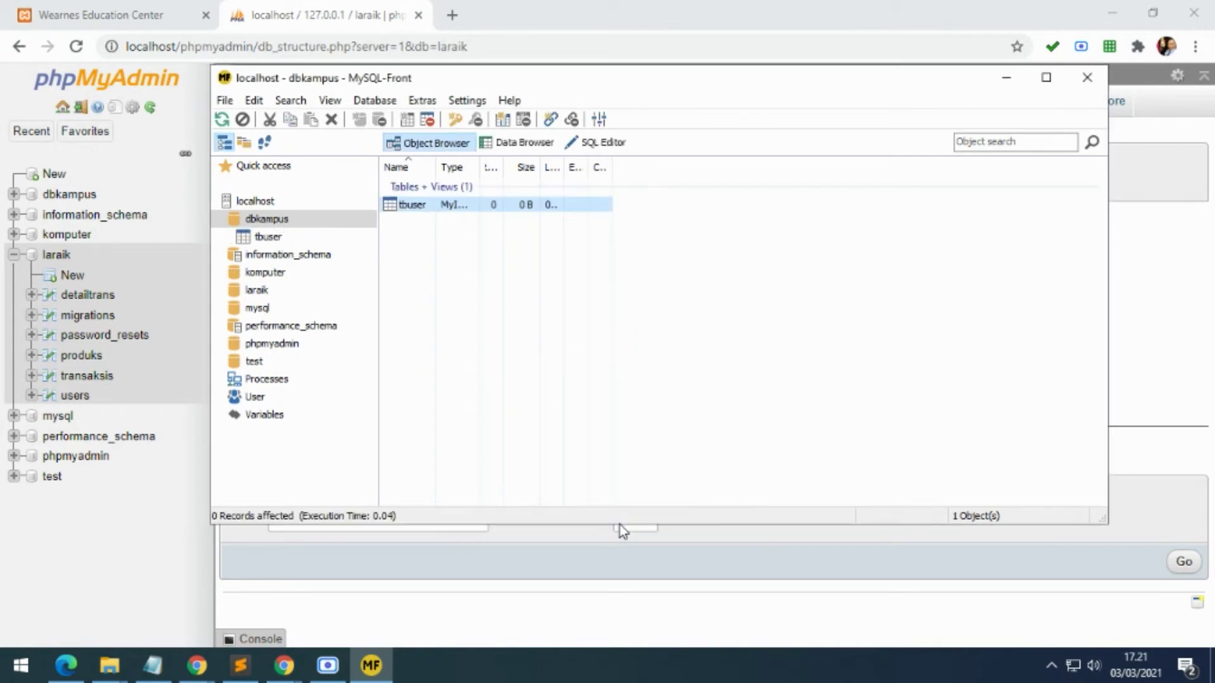
Step: Widen the Name and Type columns in the dbkampus object list and compare tbuser's type with the laraik tables in phpMyAdmin
left_click_drag(478, 167, 529, 167)
left_click_drag(436, 172, 473, 170)
left_click_drag(575, 87, 491, 509)
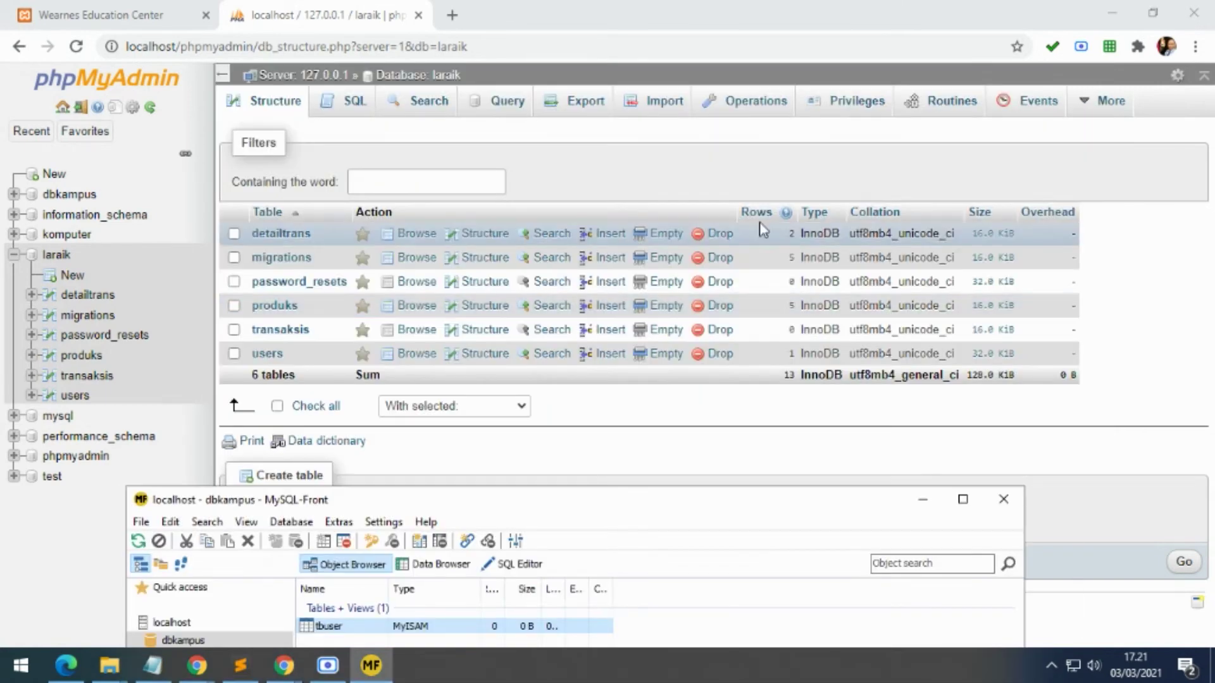
left_click_drag(595, 511, 665, 113)
left_click_drag(461, 192, 466, 191)
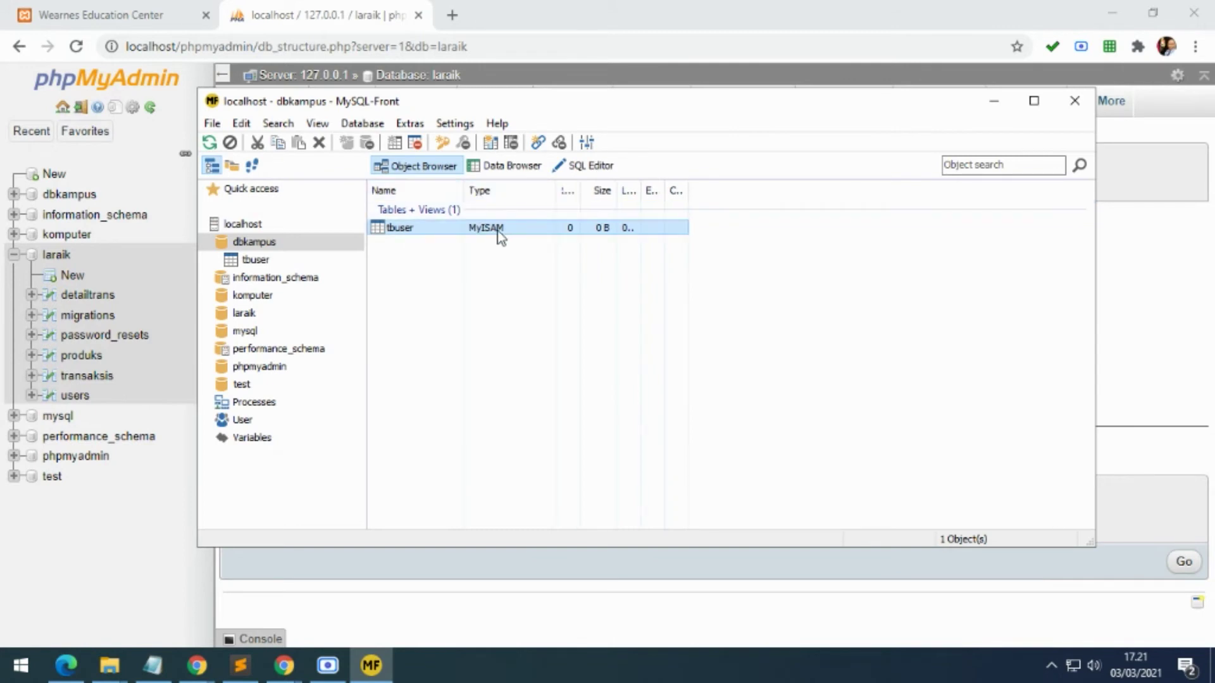
Step: Switch to File Explorer and open C:\xampp\mysql\data\dbkampus to examine the files stored for the tbuser table
left_click(109, 668)
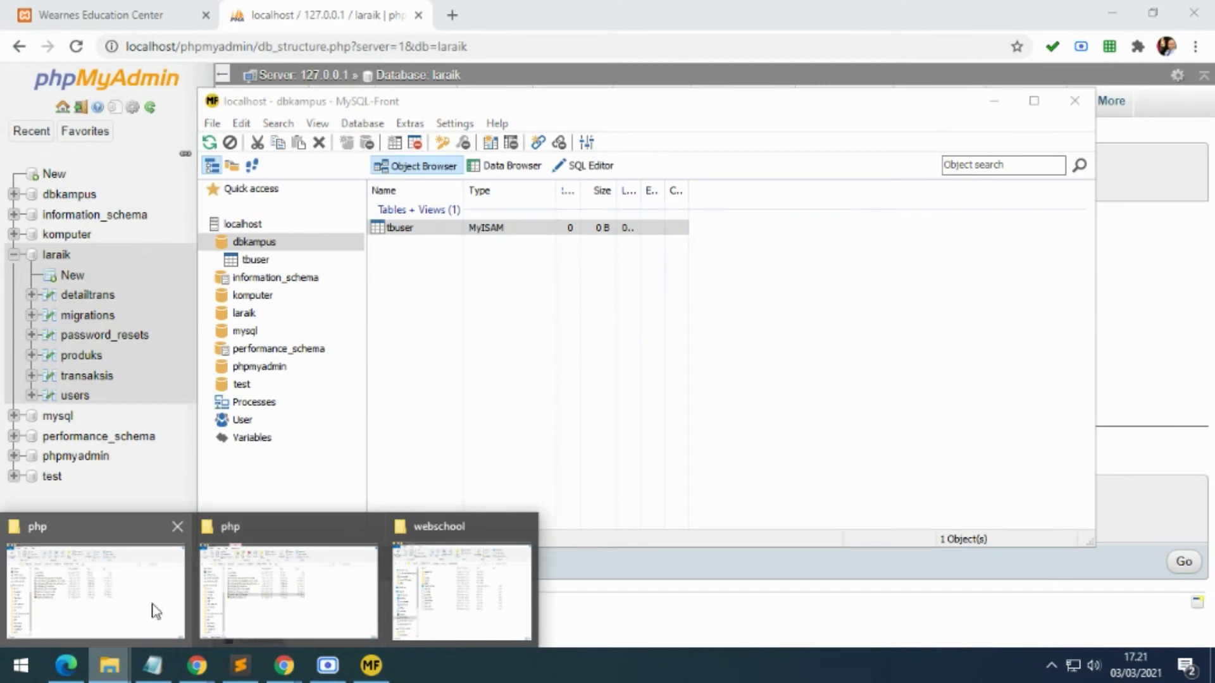
left_click(155, 611)
left_click(83, 215)
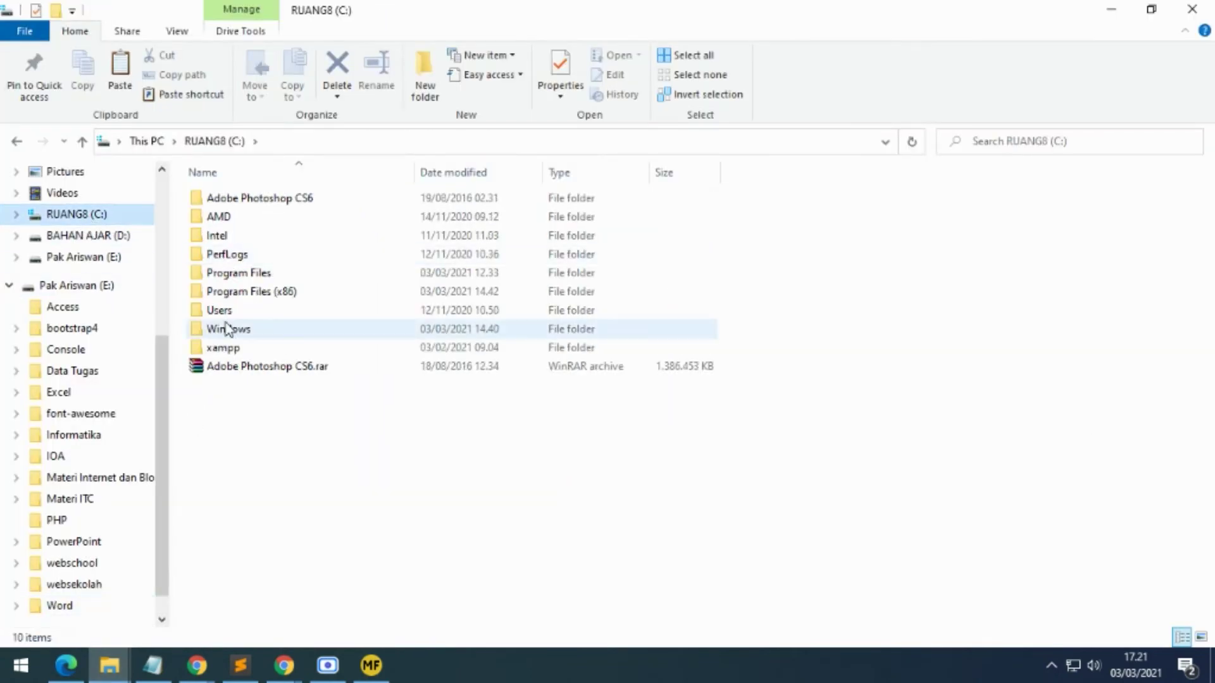
double_click(228, 347)
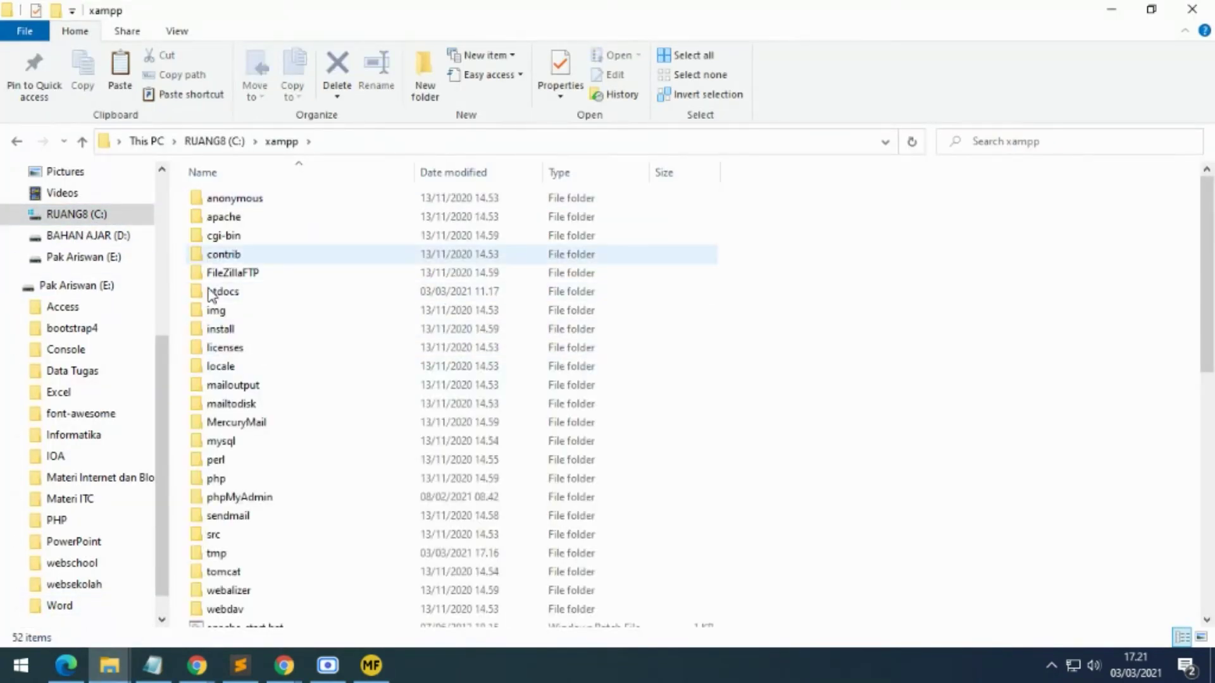
double_click(242, 444)
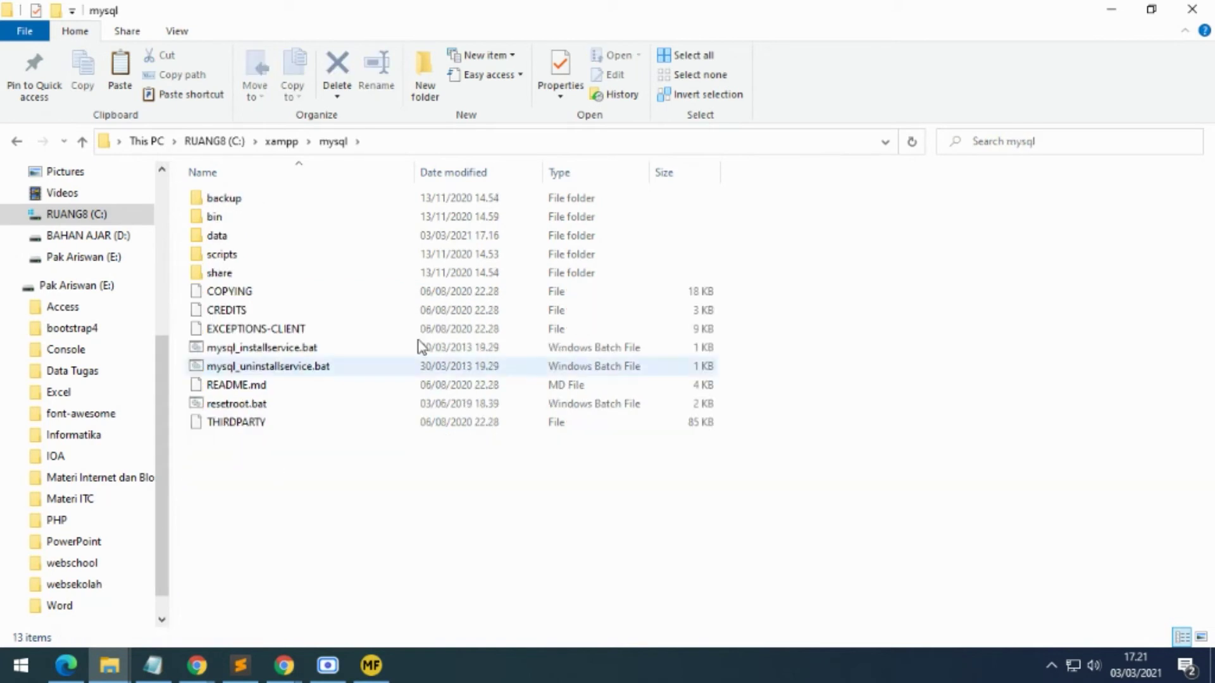
double_click(217, 236)
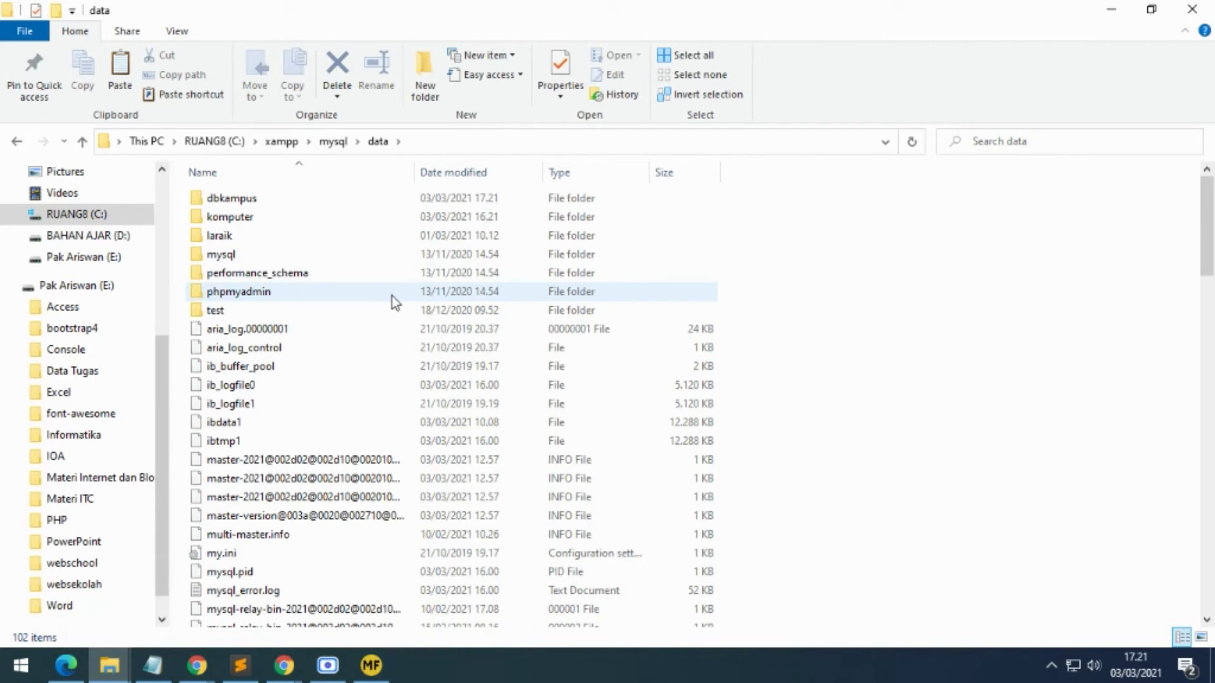
double_click(234, 198)
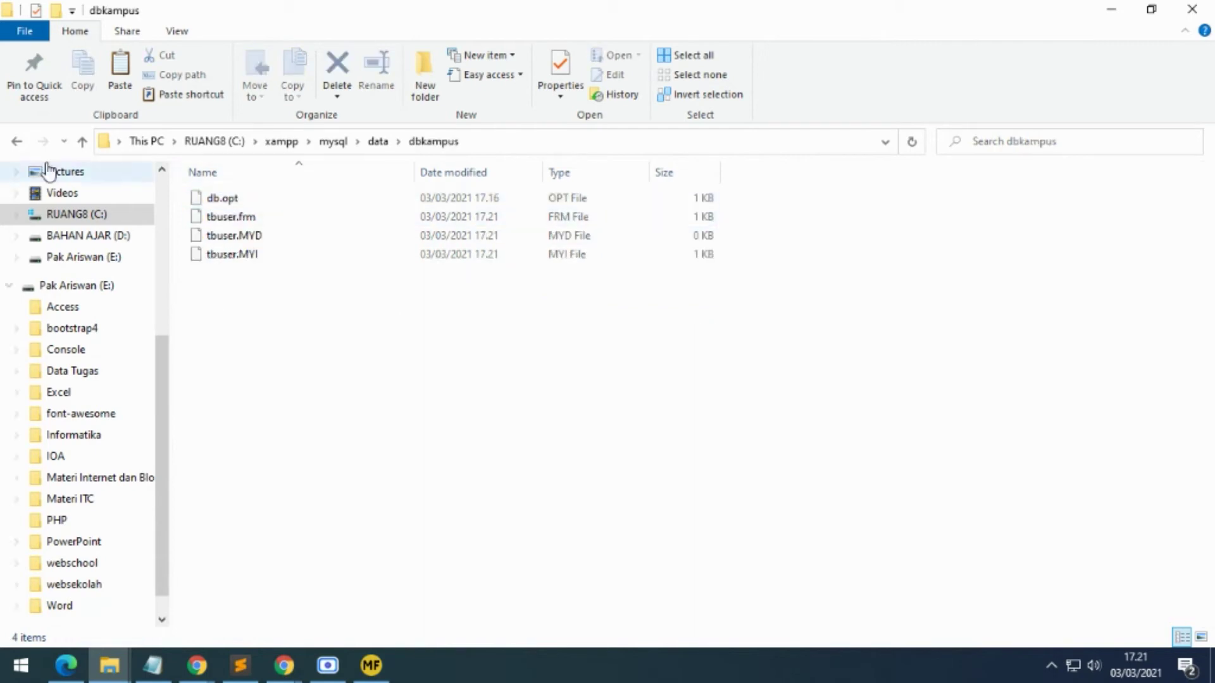
Step: Copy the dbkampus folder from the MySQL data folder to the root of drive E:
left_click(17, 141)
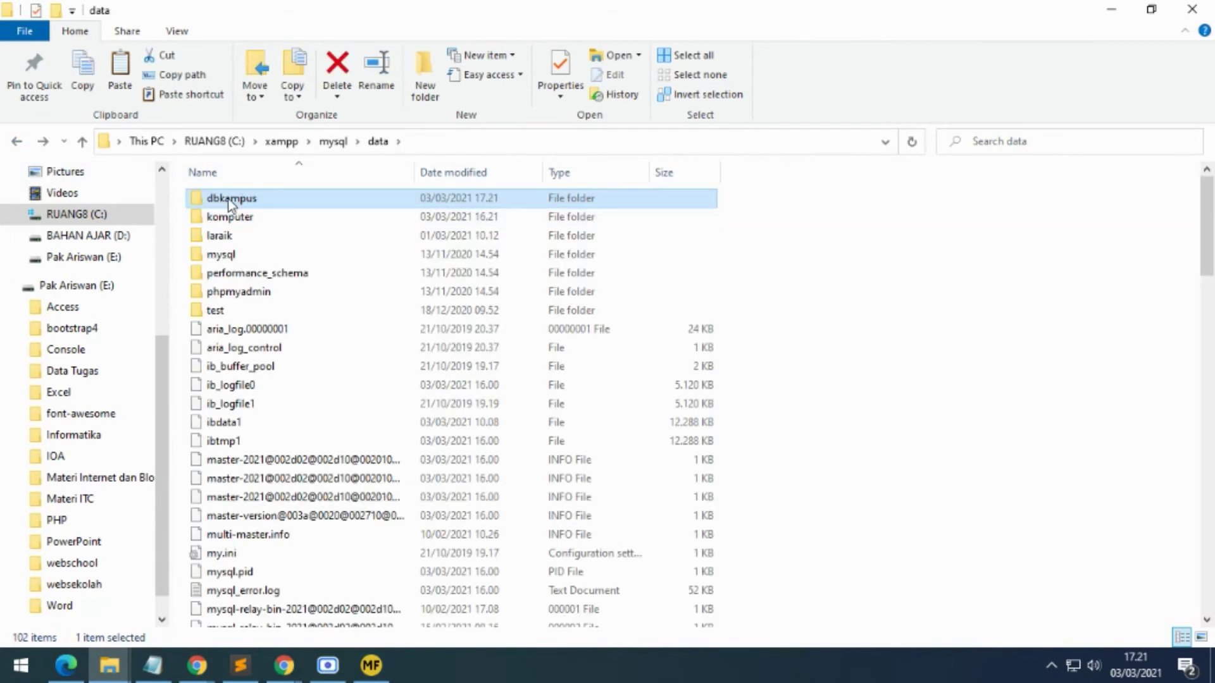
right_click(322, 199)
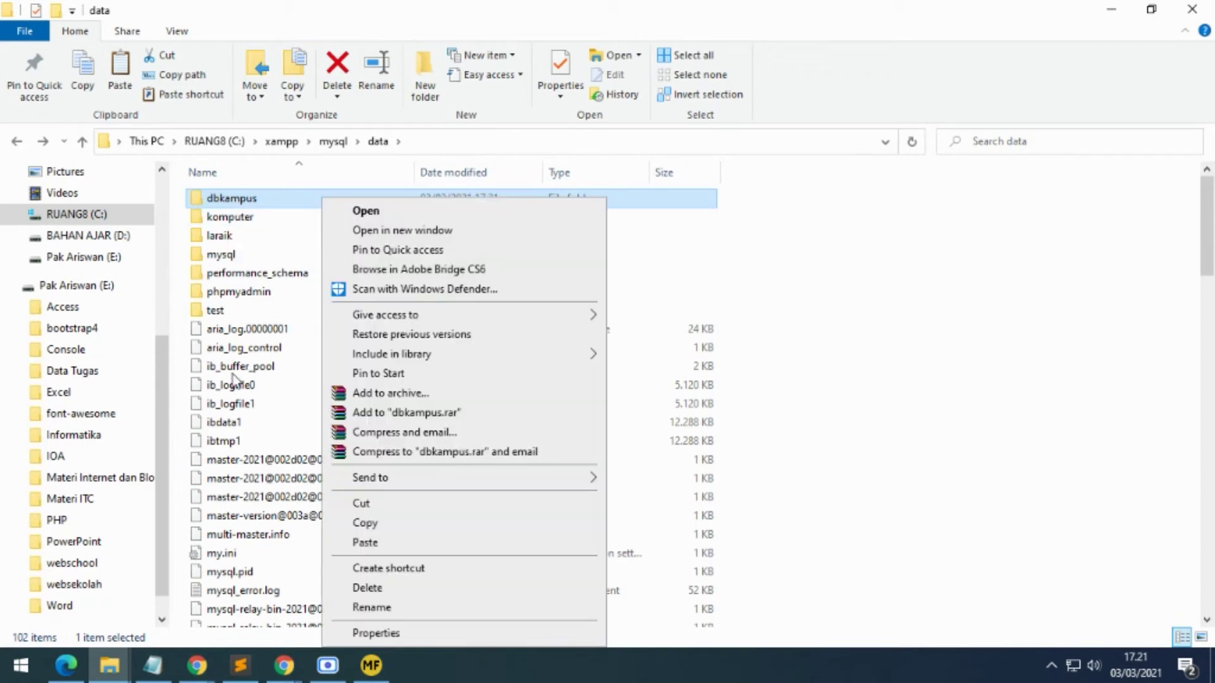
left_click(401, 528)
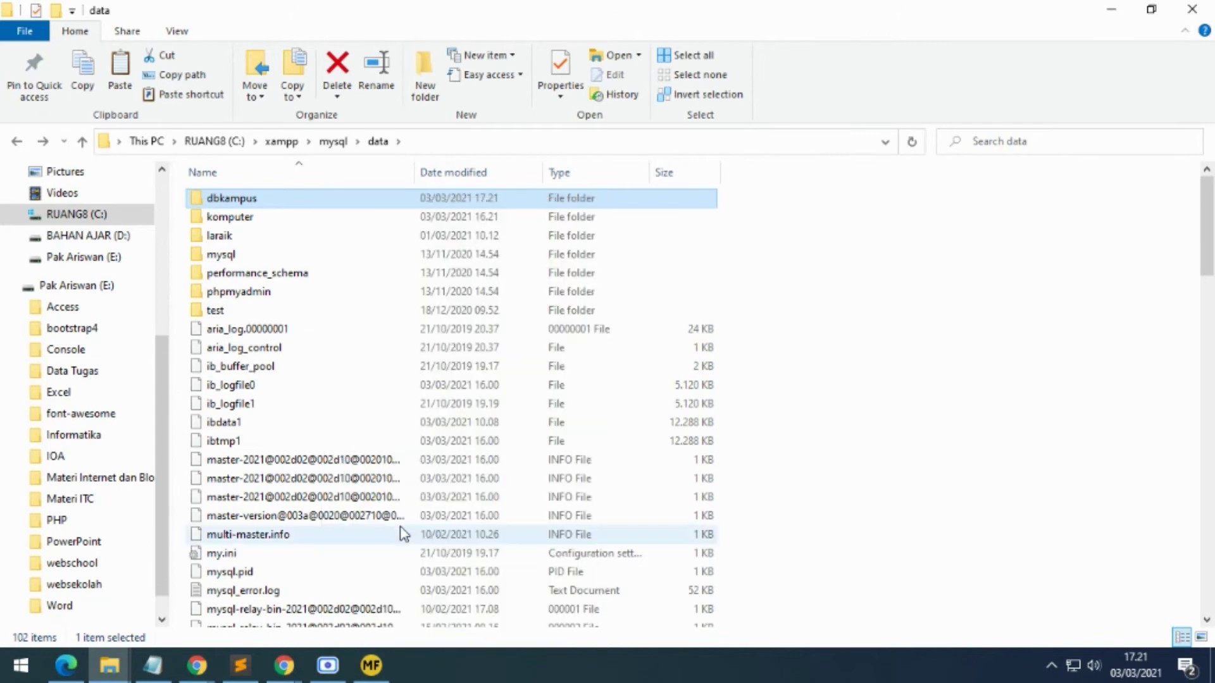
left_click(60, 288)
right_click(986, 317)
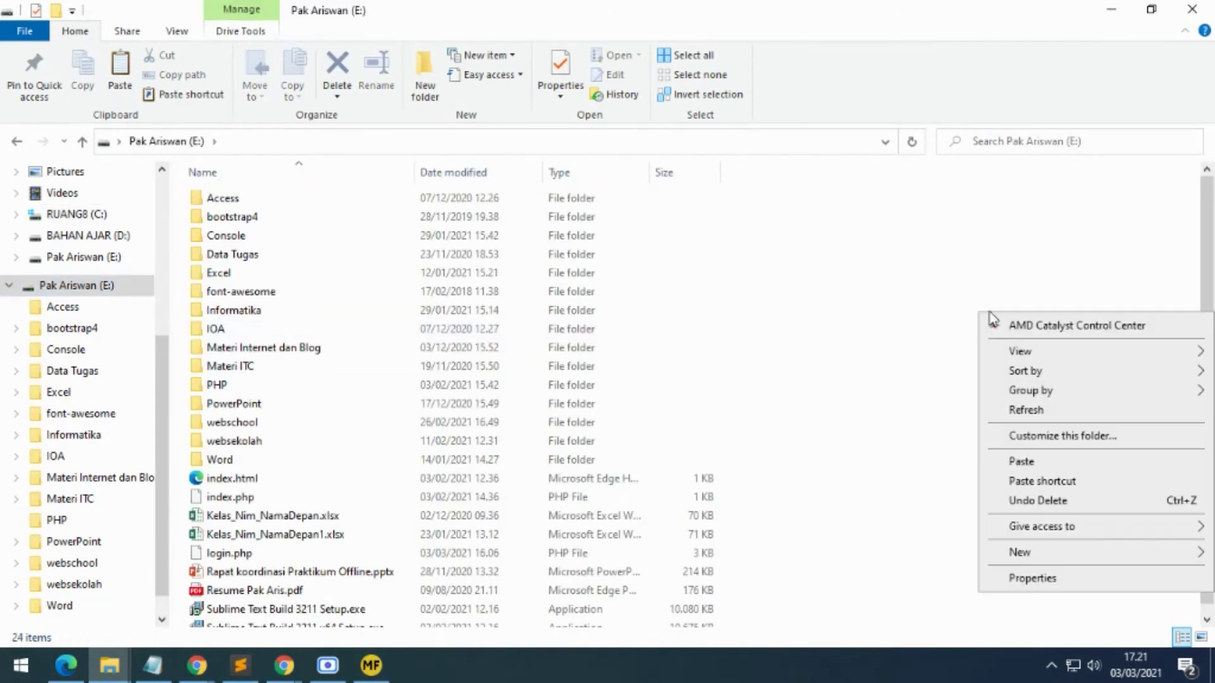
left_click(1038, 461)
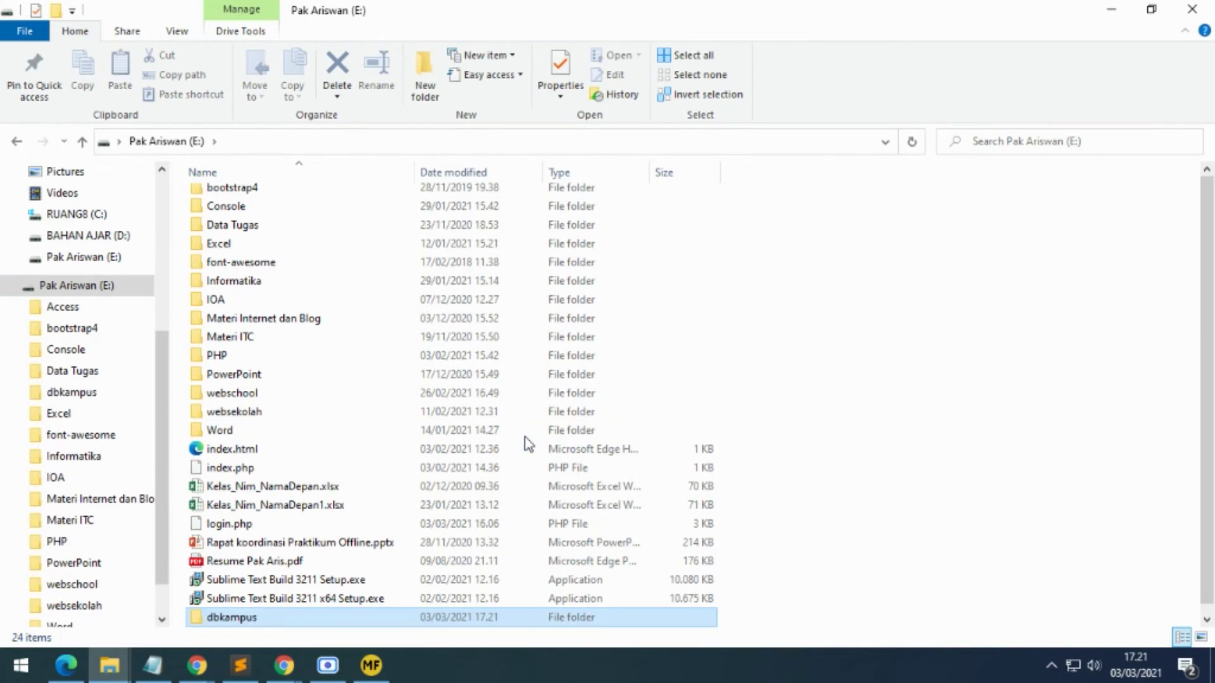